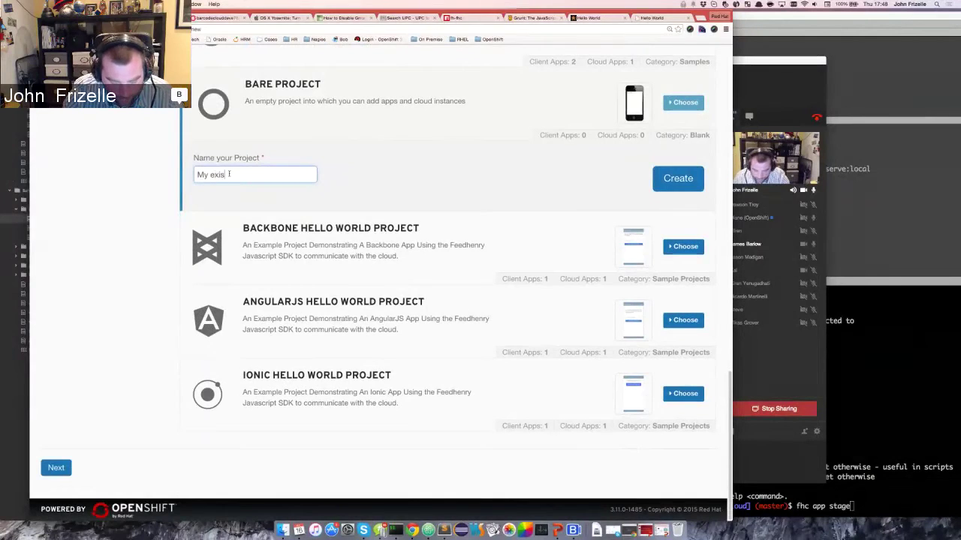
# Create a bare project named "My existing work" and finish the project setup.
pyautogui.write('g work')
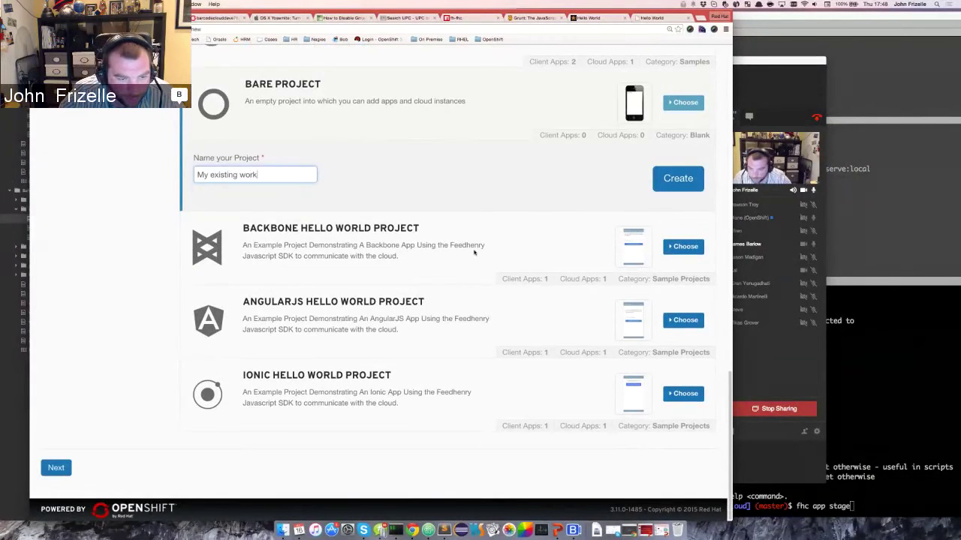
pyautogui.press('Return')
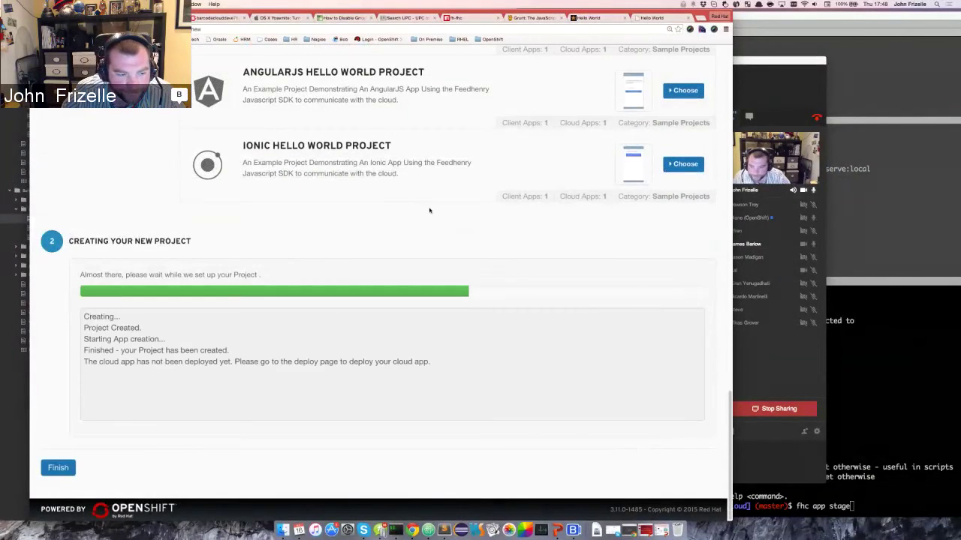
pyautogui.click(54, 469)
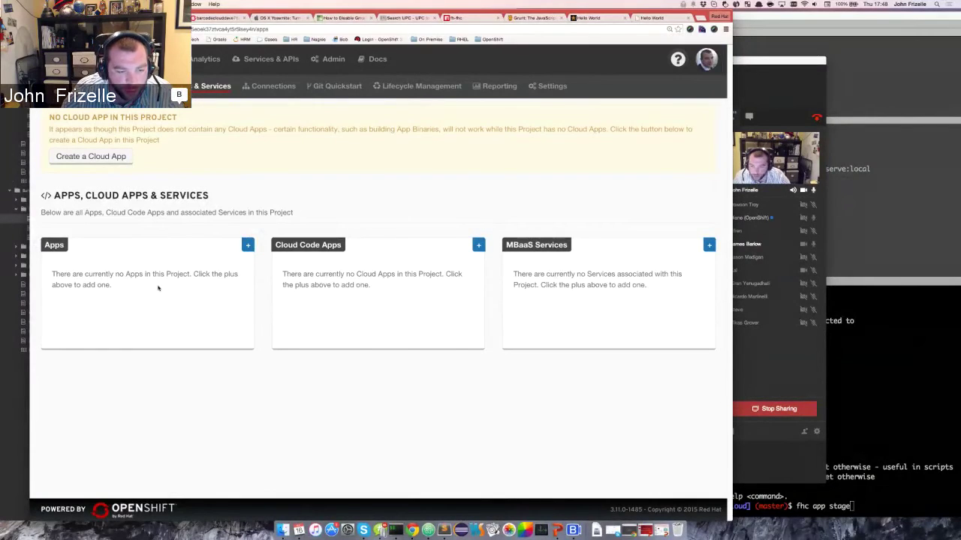
# Add a new cloud app named "My First Node App" to the project, based on the Cloud App template.
pyautogui.click(483, 247)
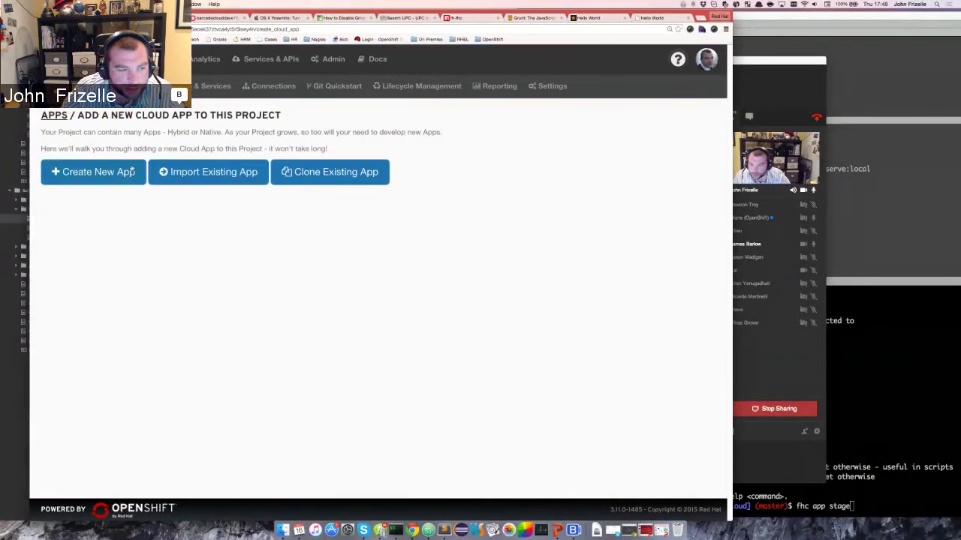
pyautogui.click(93, 172)
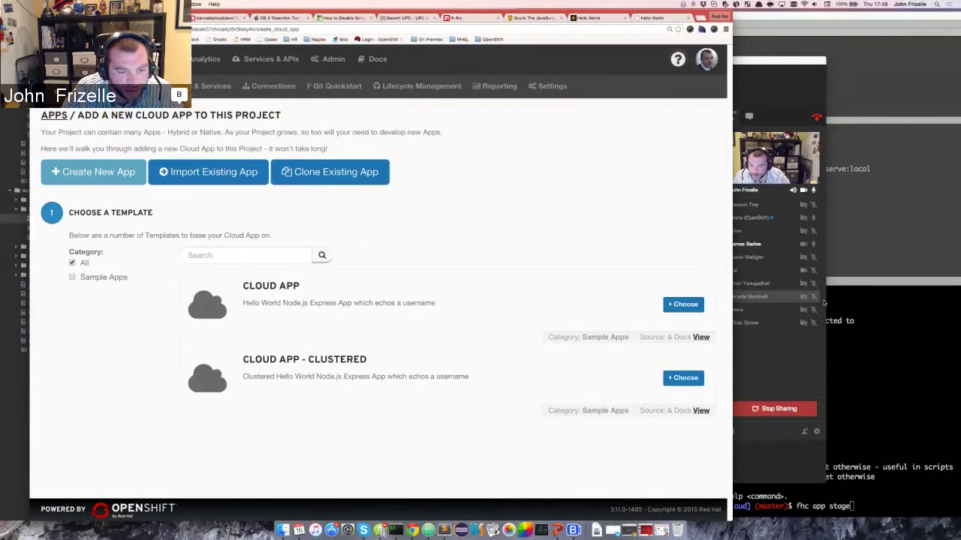
pyautogui.click(684, 304)
pyautogui.click(113, 424)
pyautogui.write('My Fisrt Node')
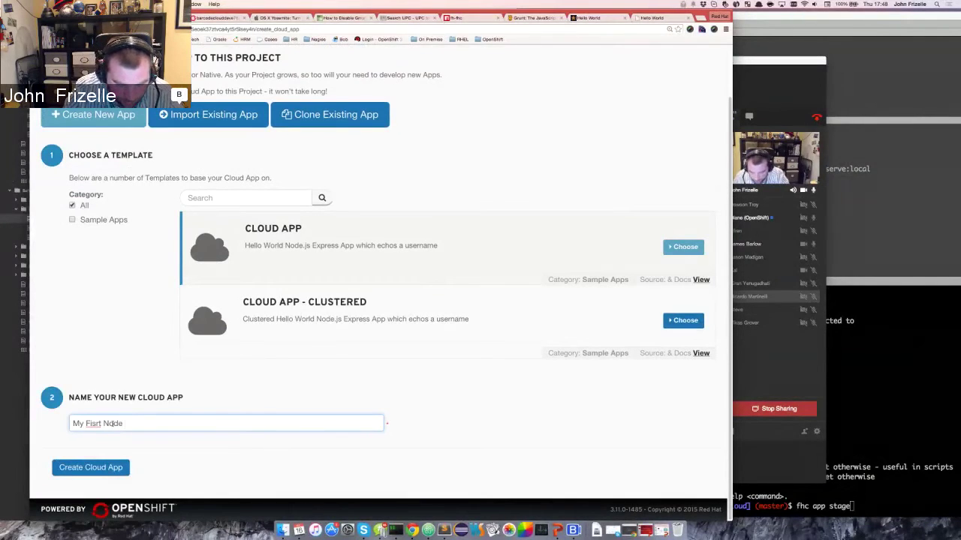
pyautogui.write(' App')
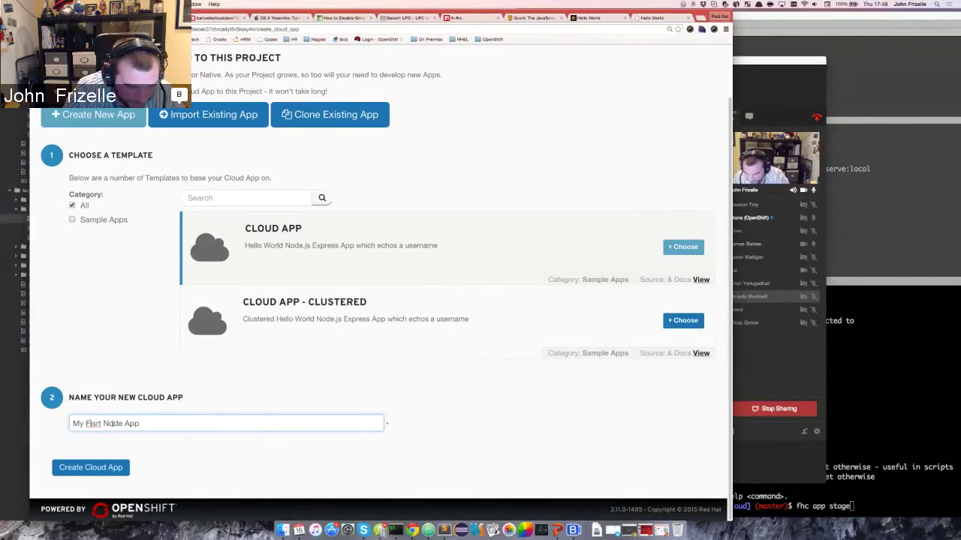
pyautogui.click(98, 423)
pyautogui.press('BackSpace')
pyautogui.press('BackSpace')
pyautogui.write('rs')
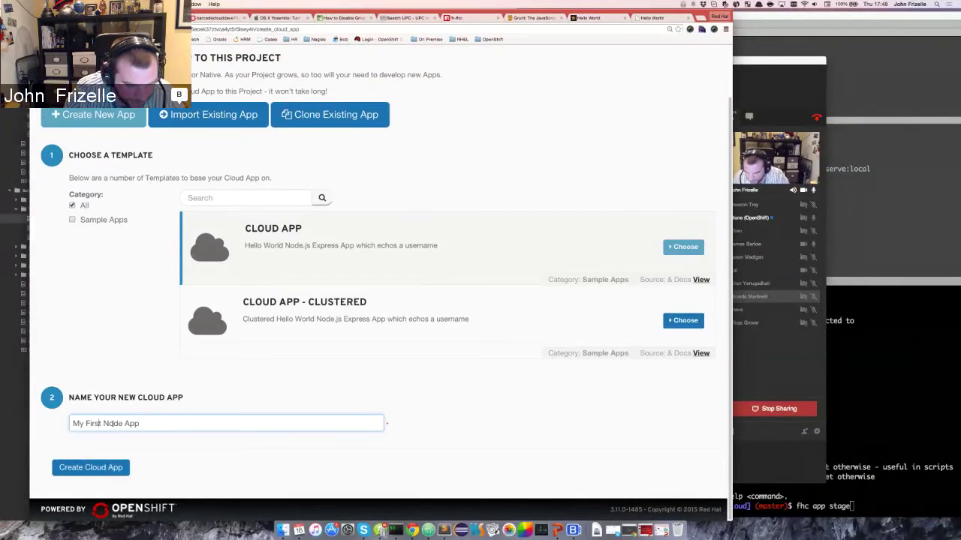
pyautogui.click(113, 468)
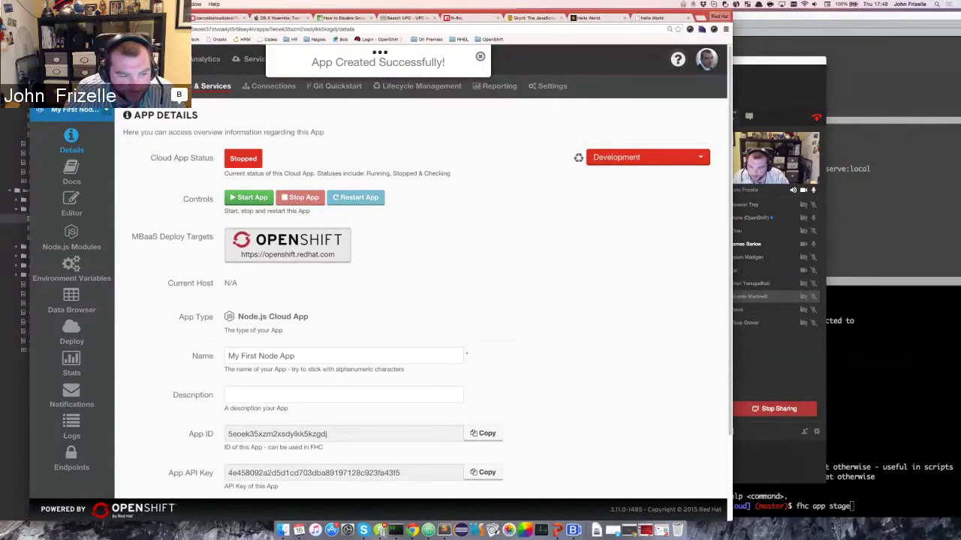
# Deploy the new cloud app's master branch to the Development environment and return to the project's apps overview.
pyautogui.click(74, 328)
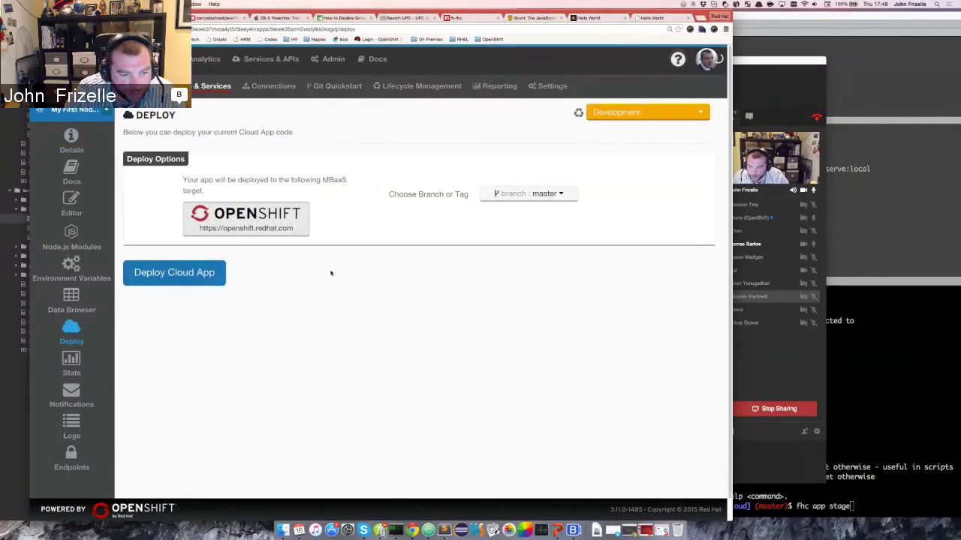
pyautogui.click(209, 275)
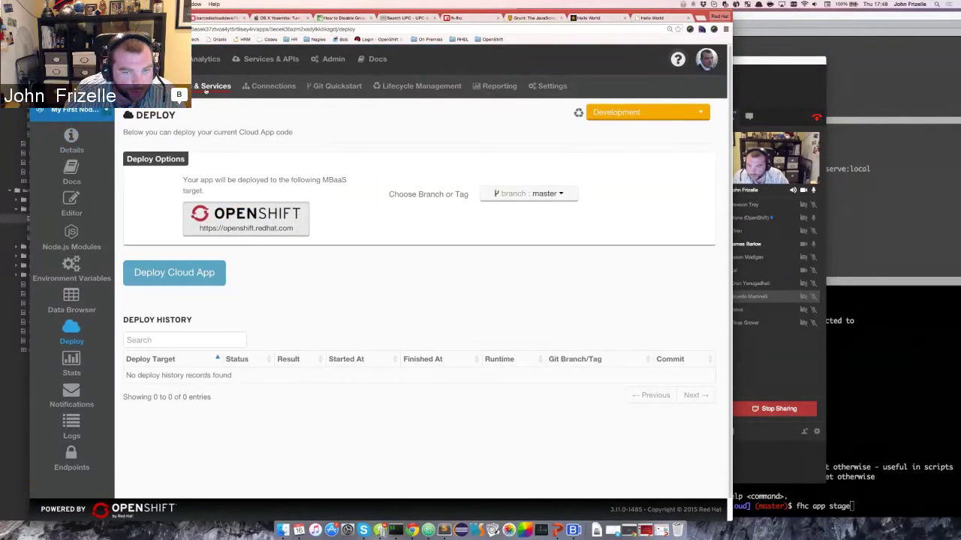
pyautogui.click(208, 88)
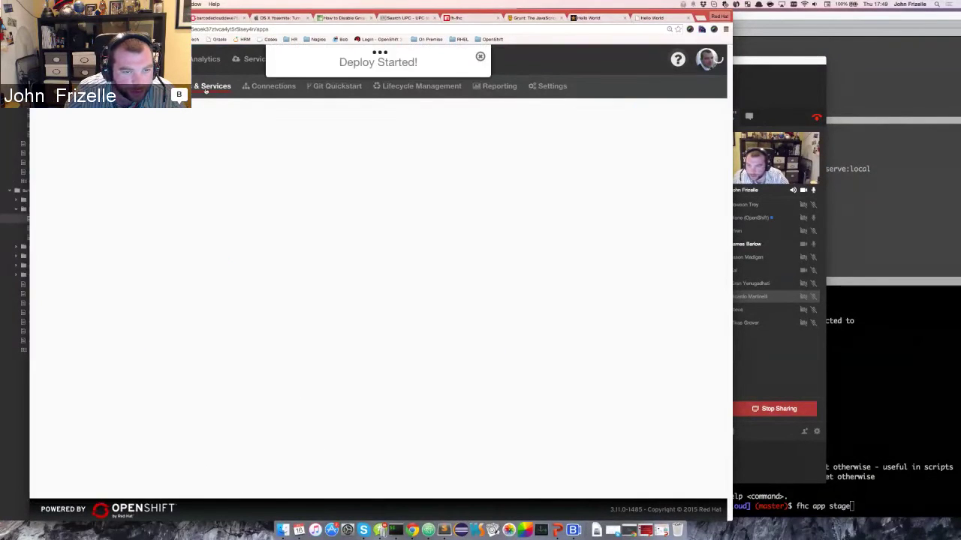
# Start importing an existing client app of type Native Android and read through its import prerequisites.
pyautogui.click(247, 165)
pyautogui.click(178, 176)
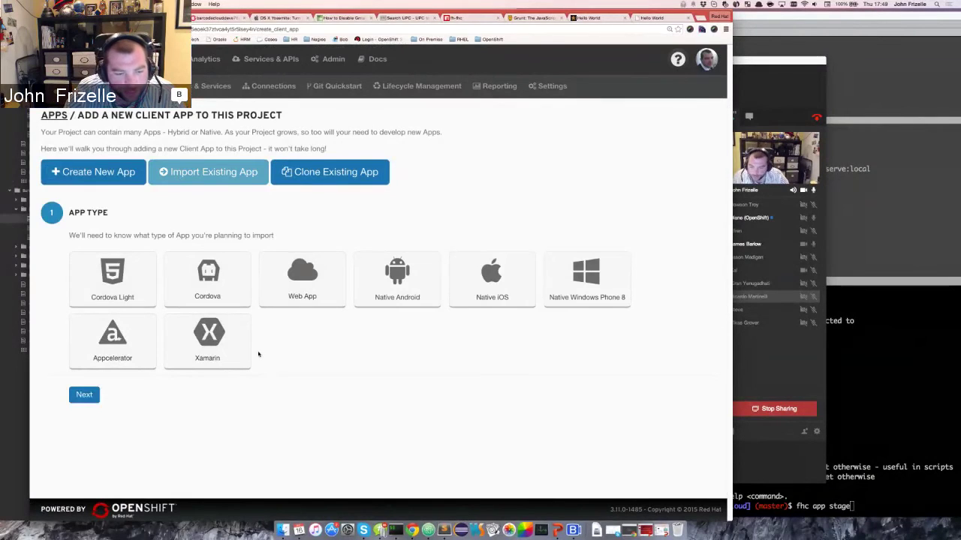
pyautogui.click(411, 270)
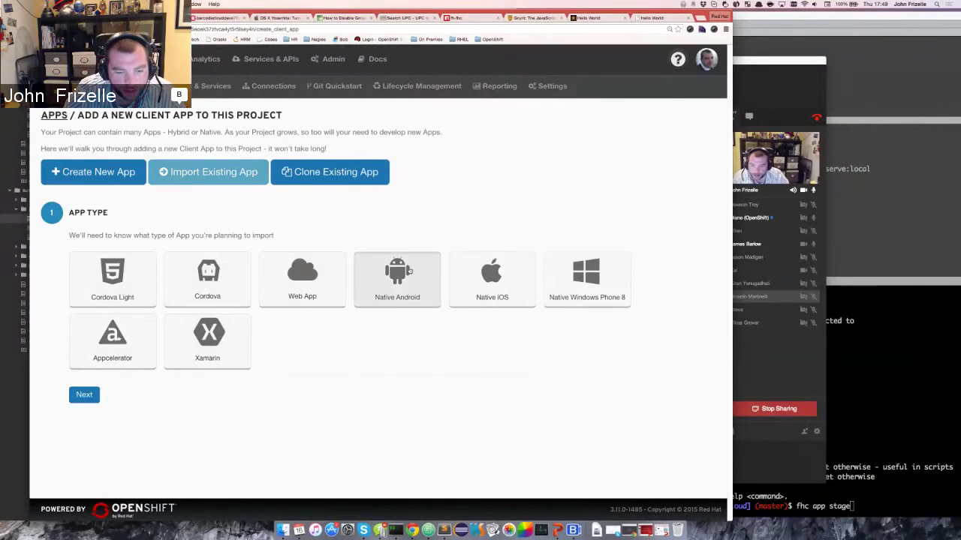
pyautogui.scroll(-1, 400, 353)
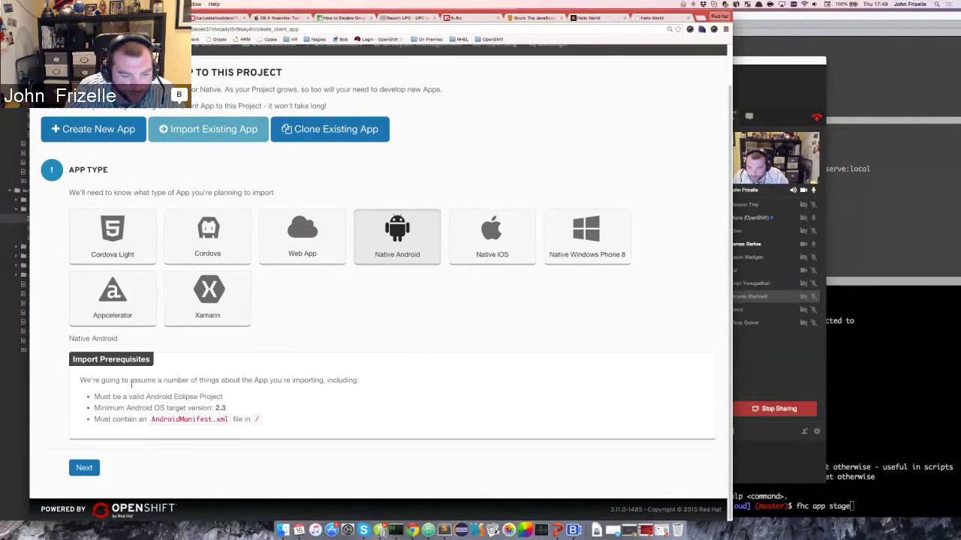
pyautogui.moveTo(158, 398); pyautogui.dragTo(211, 398)
pyautogui.click(210, 399)
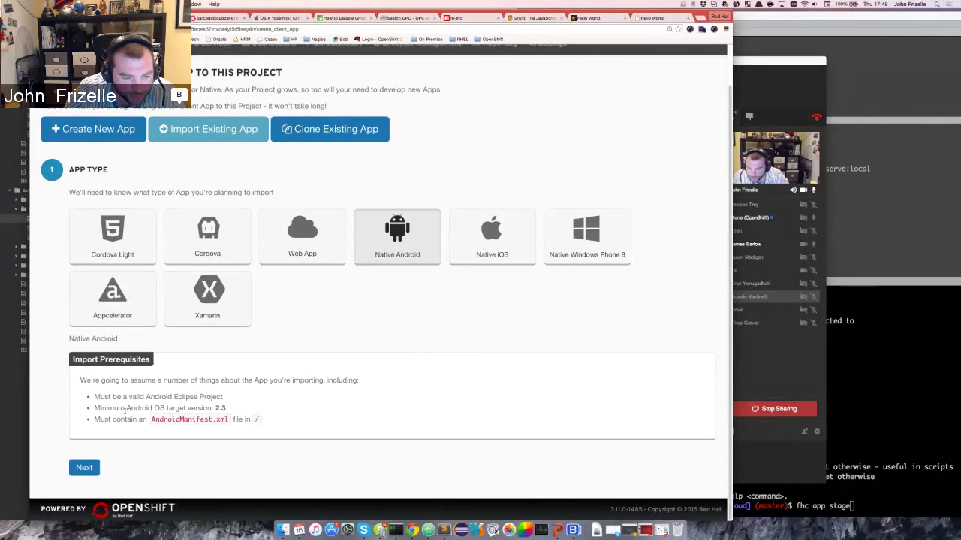
pyautogui.moveTo(139, 409); pyautogui.dragTo(239, 409)
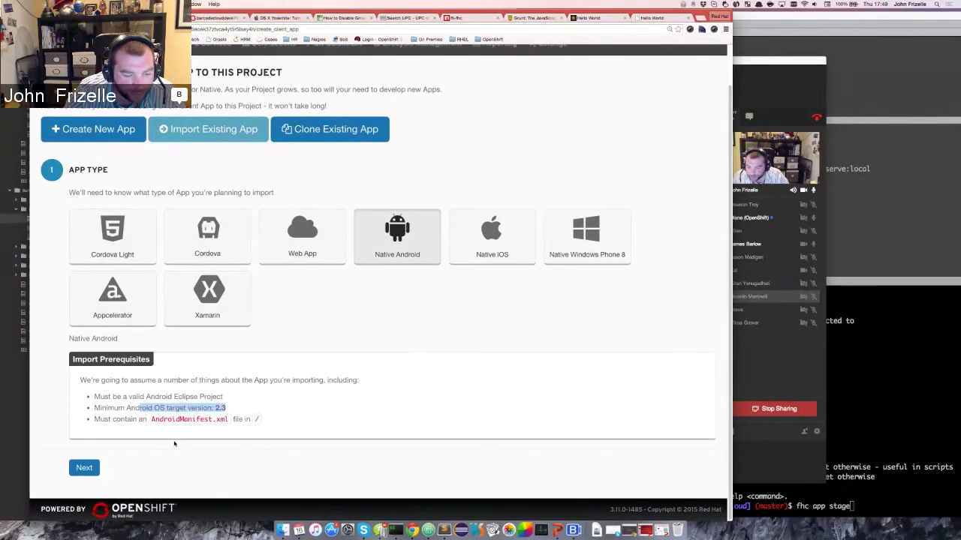
pyautogui.click(89, 470)
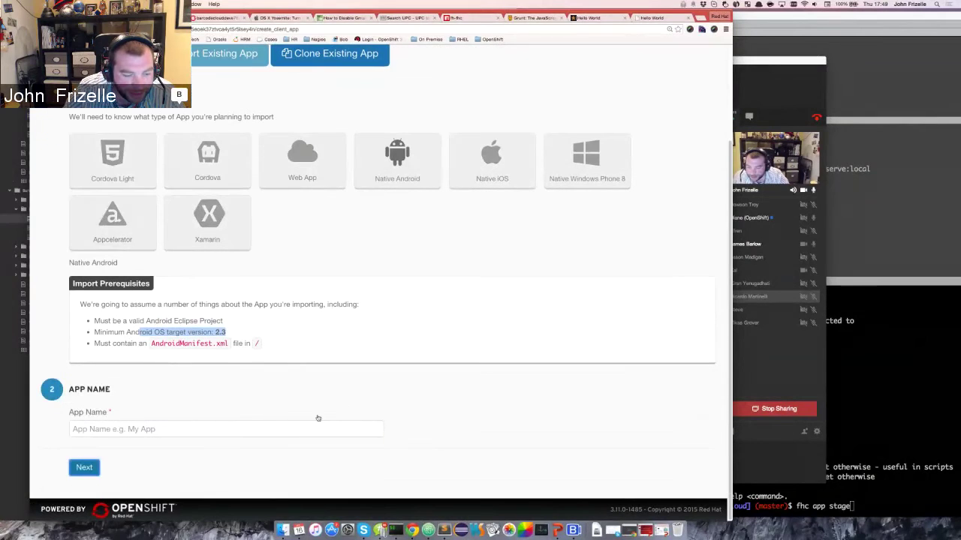
# Name the imported client app "My App" and continue to the choice of import source.
pyautogui.click(301, 427)
pyautogui.write('Myu App')
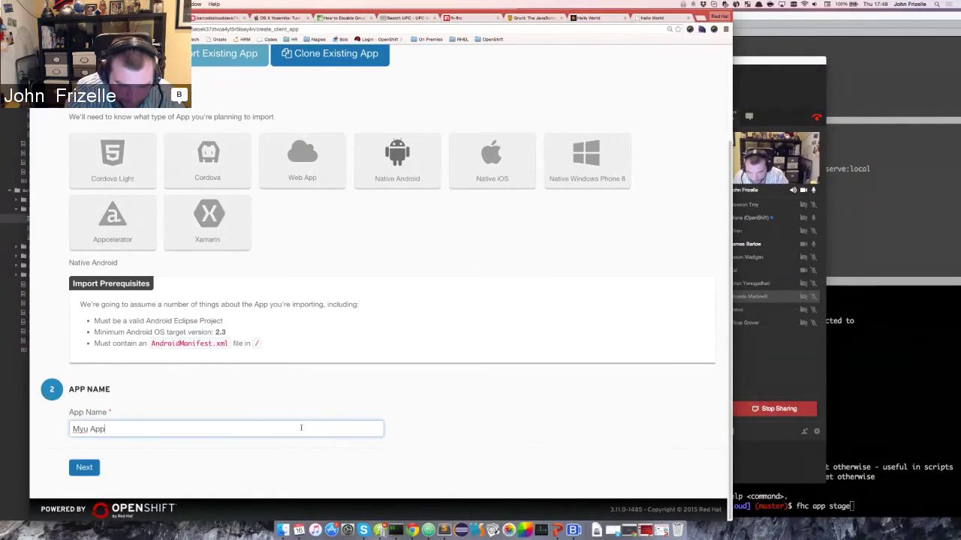
pyautogui.press('Left')
pyautogui.press('Left')
pyautogui.press('Left')
pyautogui.press('Left')
pyautogui.press('BackSpace')
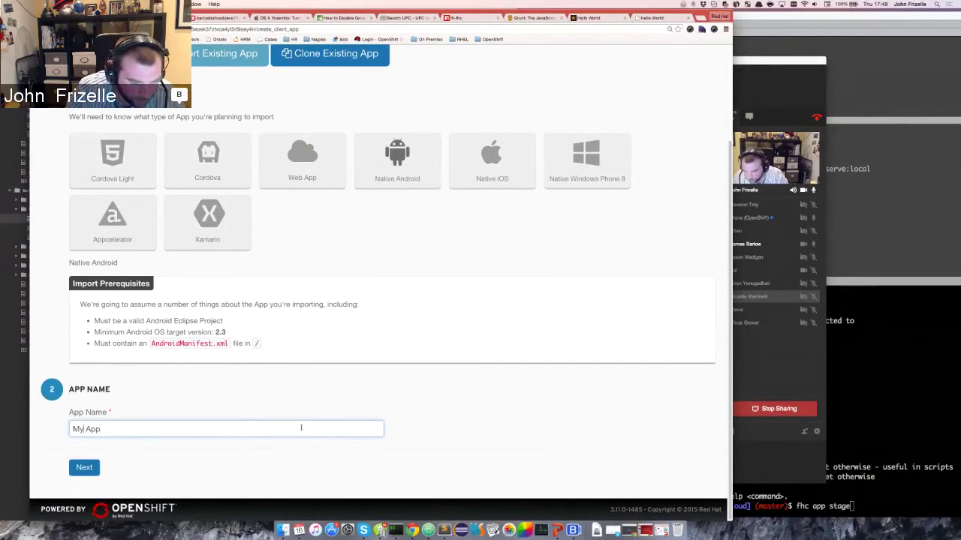
pyautogui.click(83, 468)
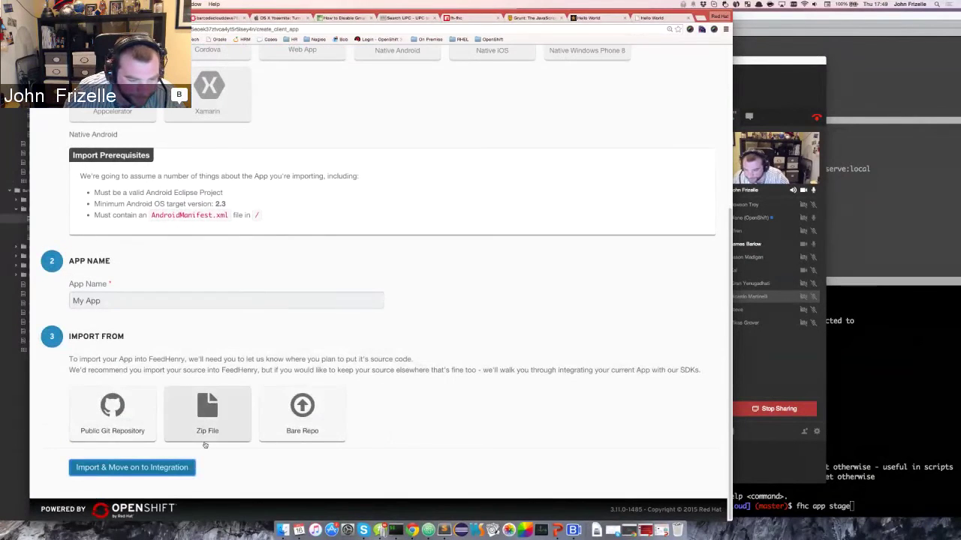
# Choose a bare repo as the import source, import the app and move on to integration.
pyautogui.click(304, 412)
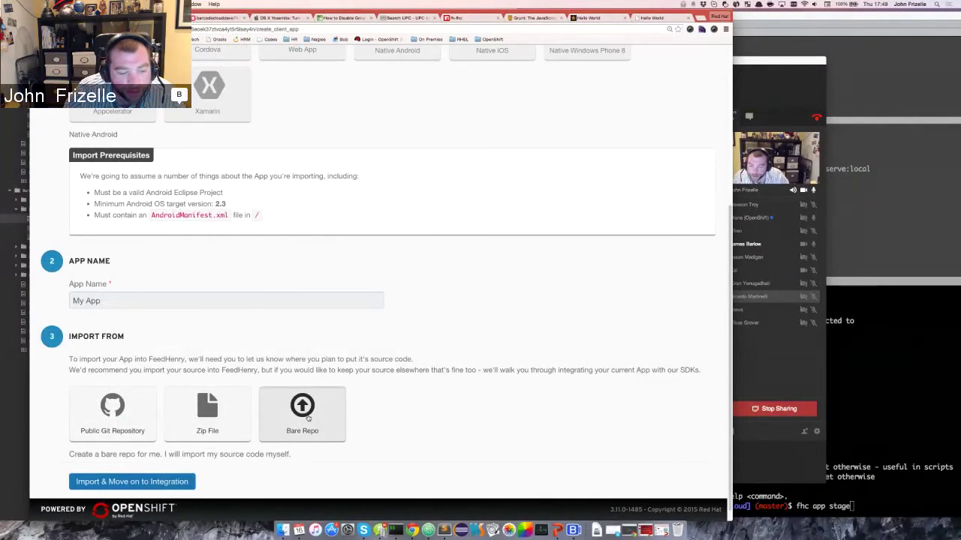
pyautogui.scroll(-1, 307, 418)
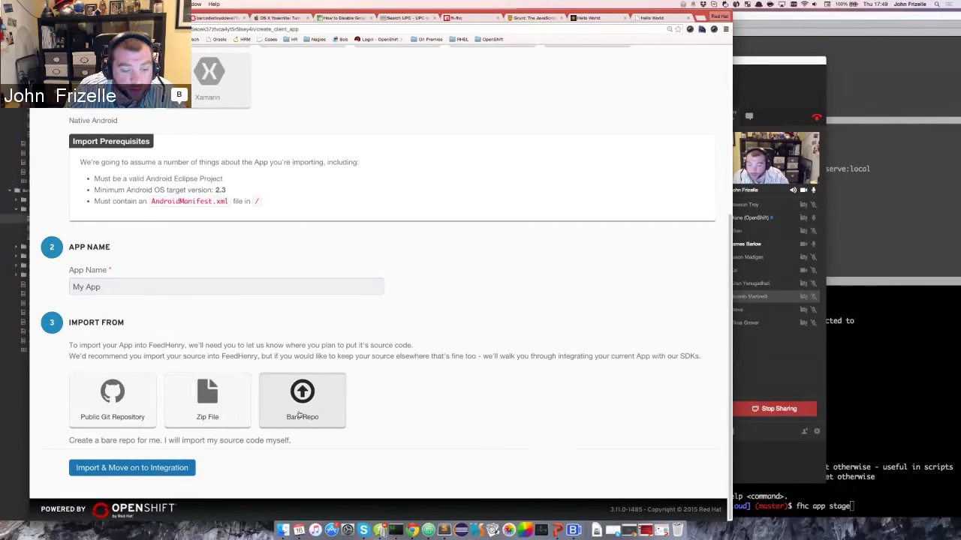
pyautogui.click(165, 467)
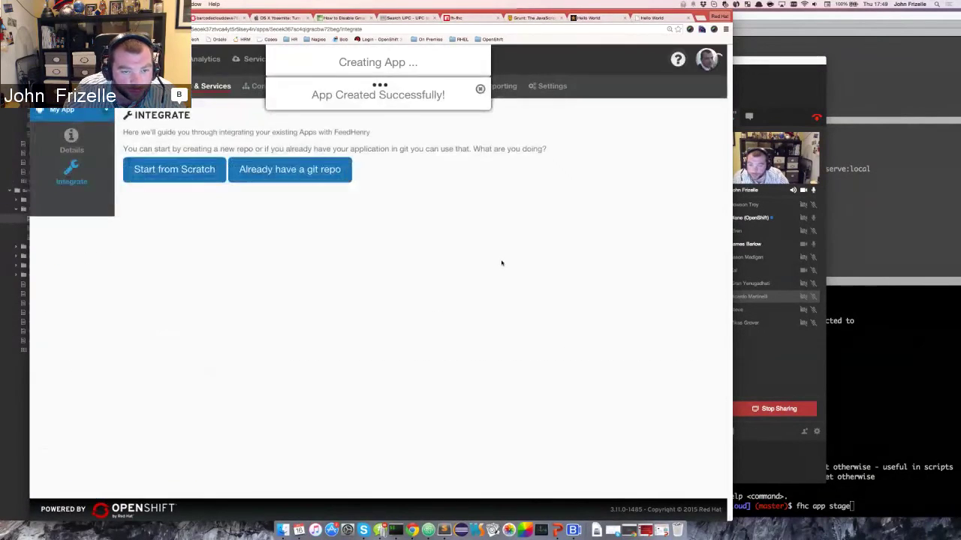
# Review the Git integration commands for starting from scratch and for an app already in a git repo.
pyautogui.click(180, 169)
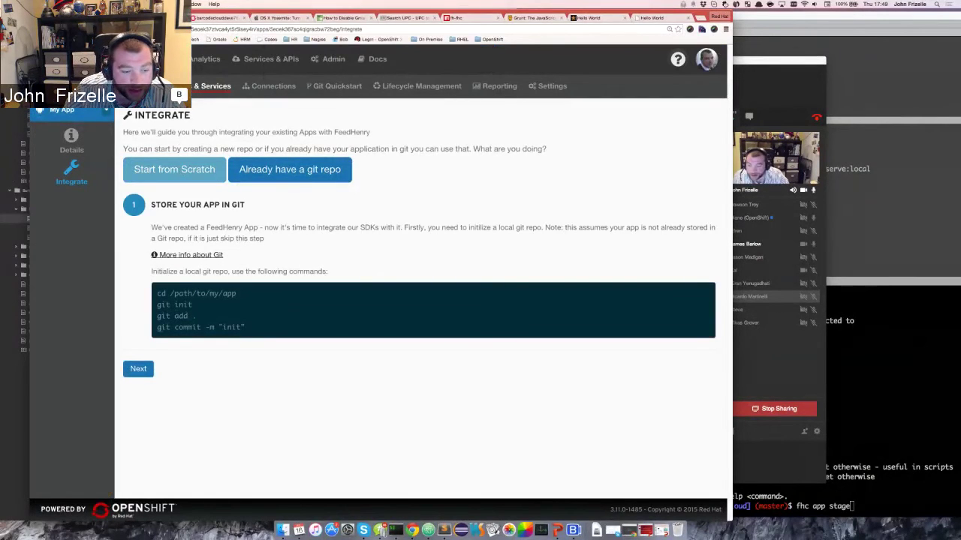
pyautogui.click(295, 171)
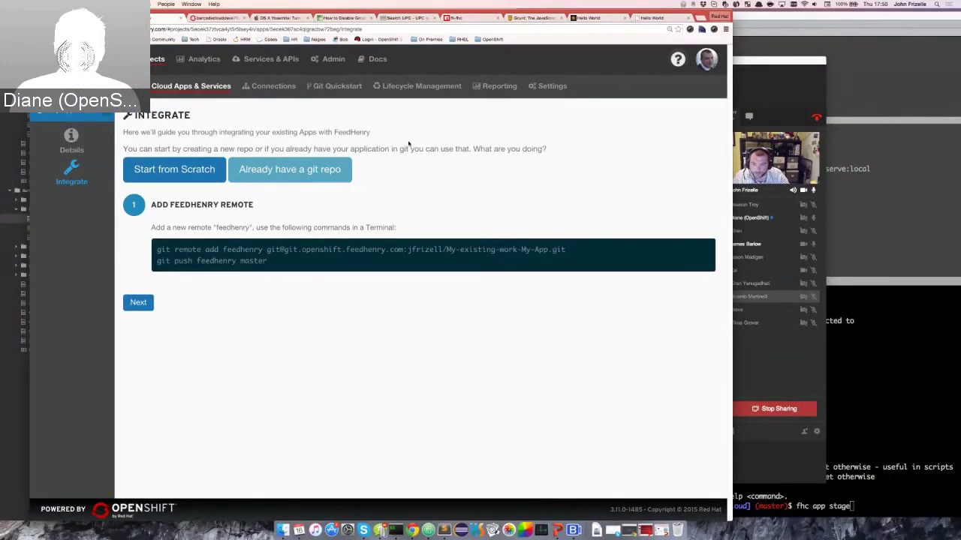
# Open the Local Development guides from the Getting Started section of the documentation.
pyautogui.click(377, 63)
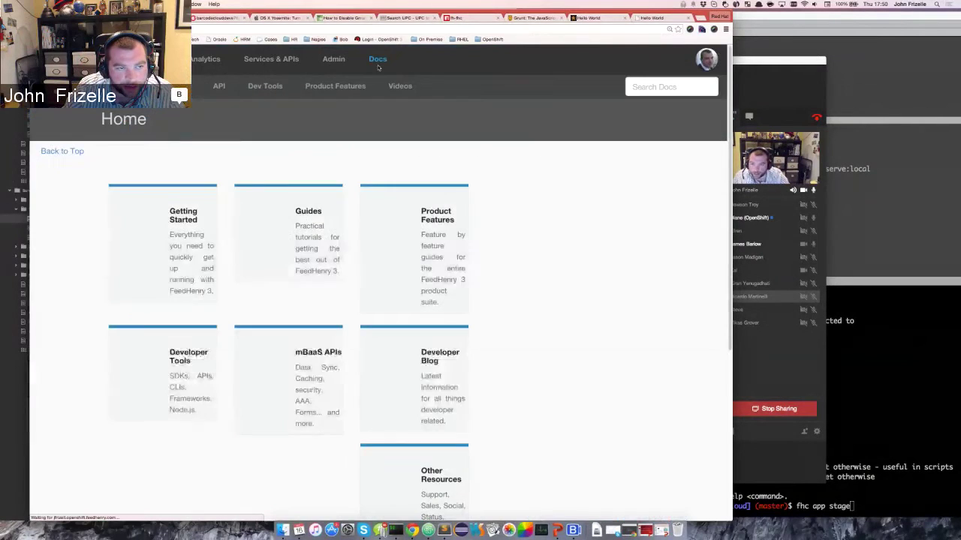
pyautogui.click(224, 190)
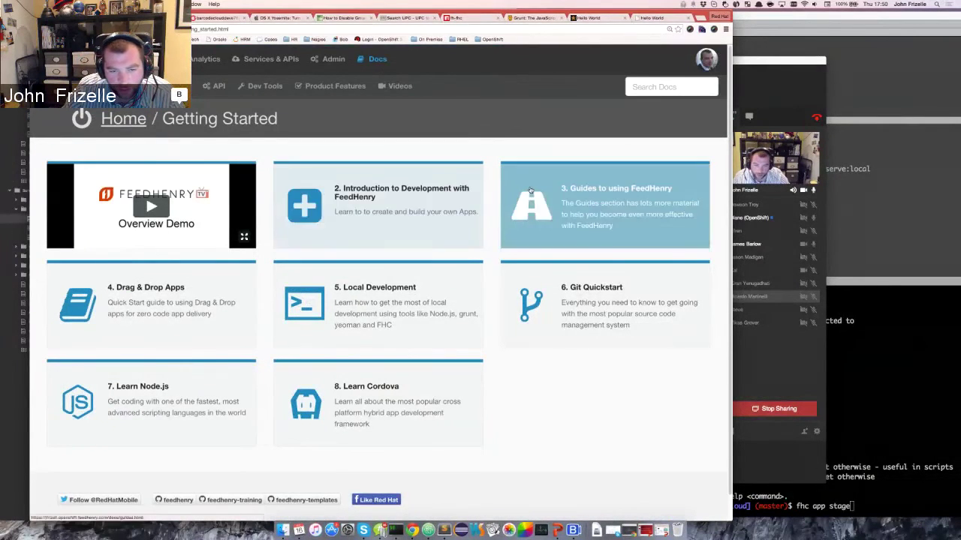
pyautogui.click(391, 316)
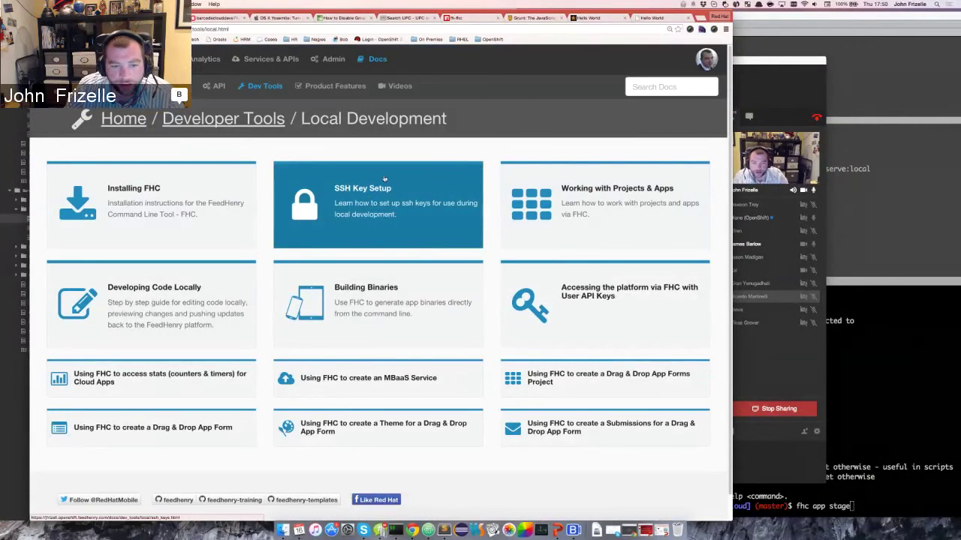
# Go to the account's SSH key settings and open the form for adding a new public key.
pyautogui.click(704, 60)
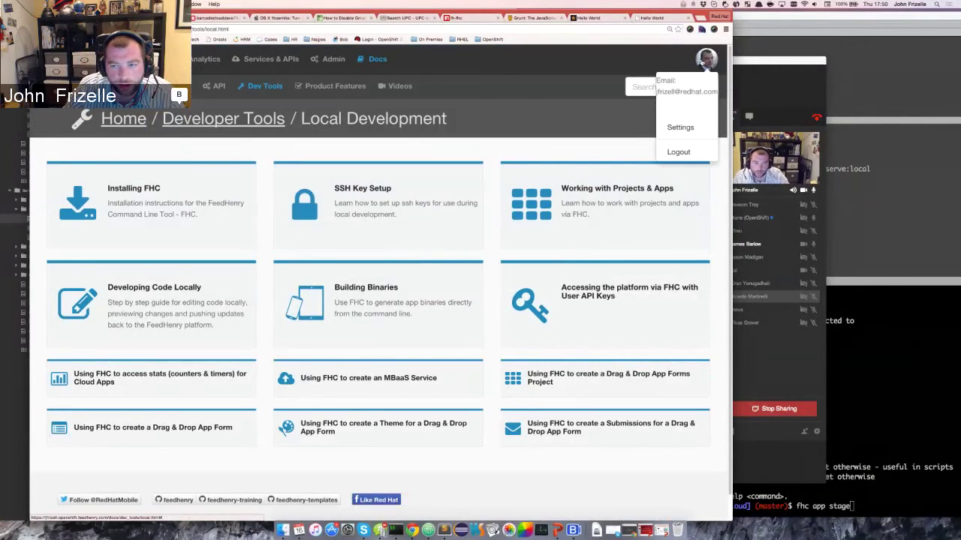
pyautogui.click(698, 123)
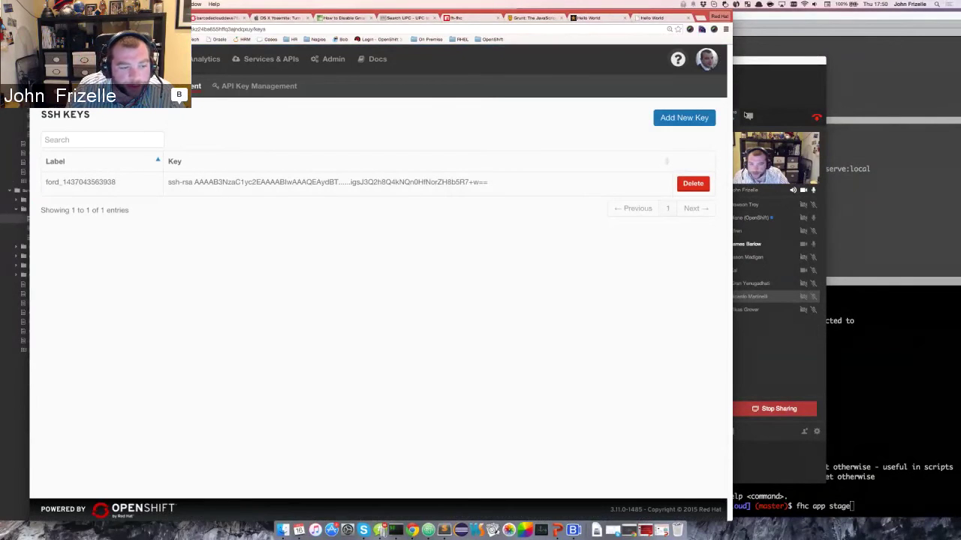
pyautogui.click(169, 244)
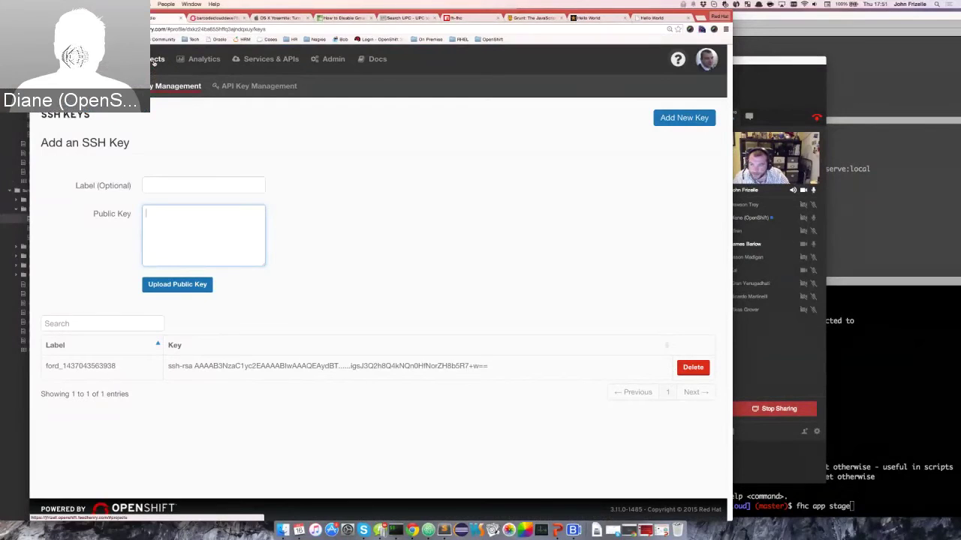
# View the documentation home page, and open the Barcode project from the project list.
pyautogui.click(373, 61)
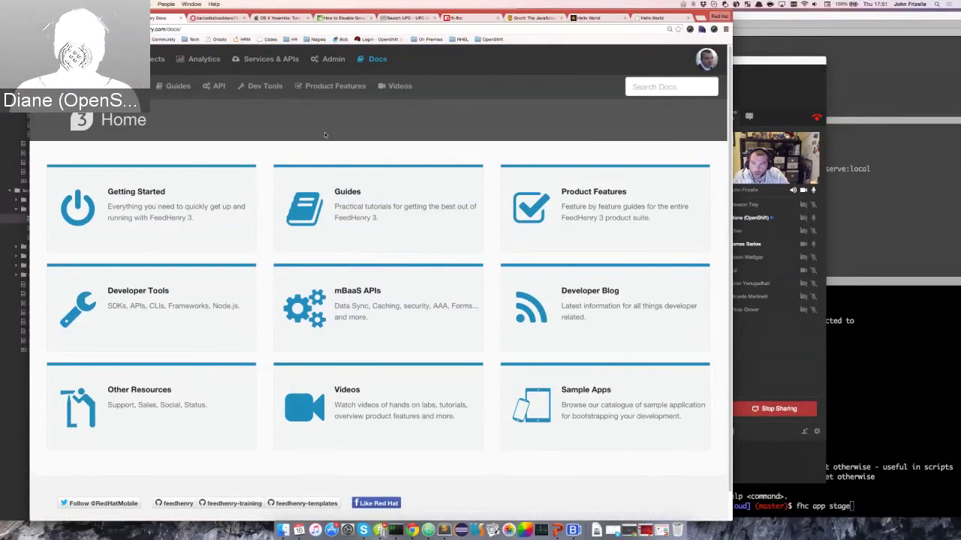
pyautogui.click(146, 59)
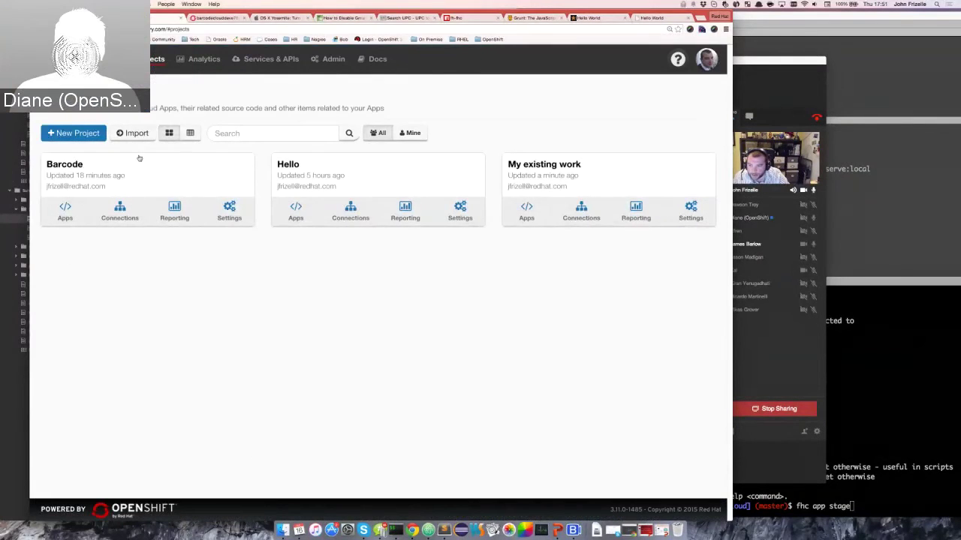
pyautogui.click(138, 157)
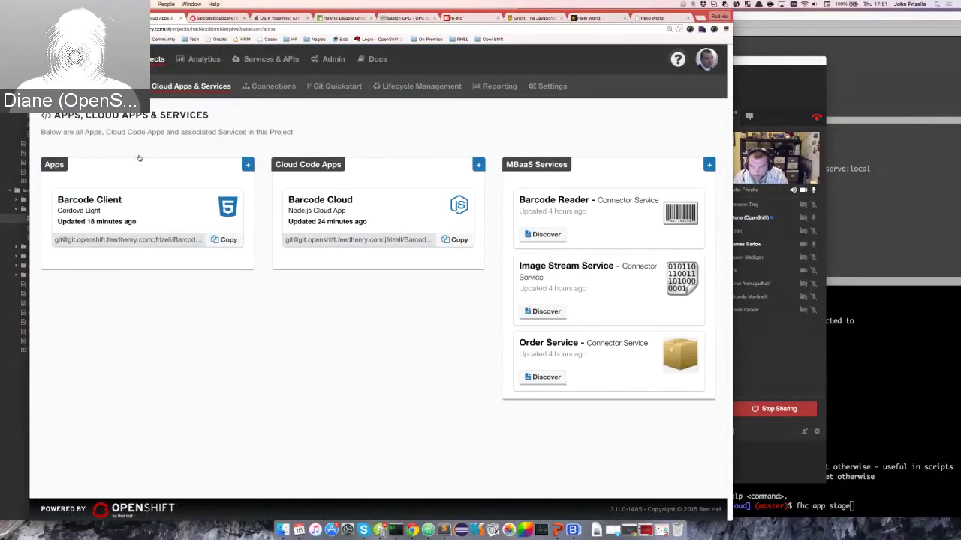
# Open the Barcode Client app from the current project and view its binary build page.
pyautogui.press('super+t')
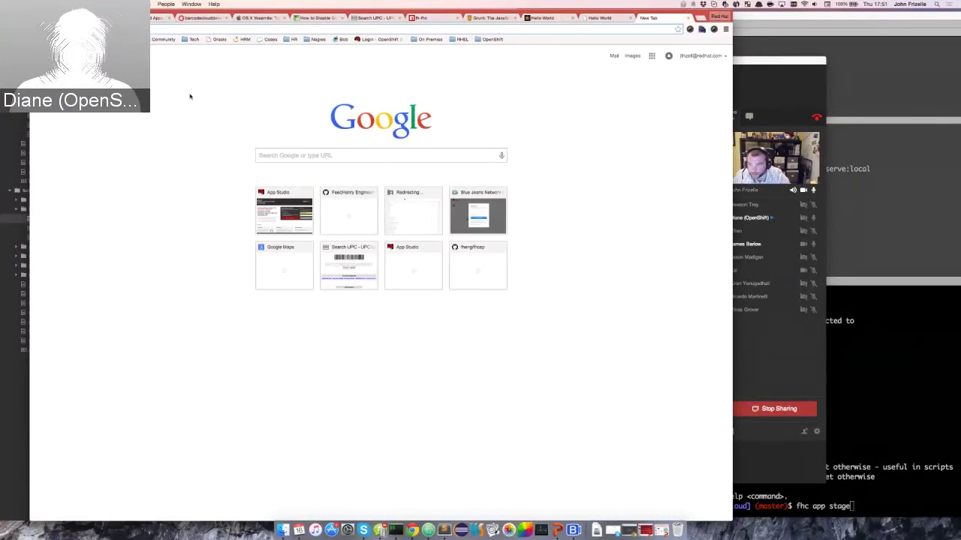
pyautogui.hotkey('ctrl', 'shift', 'Tab')
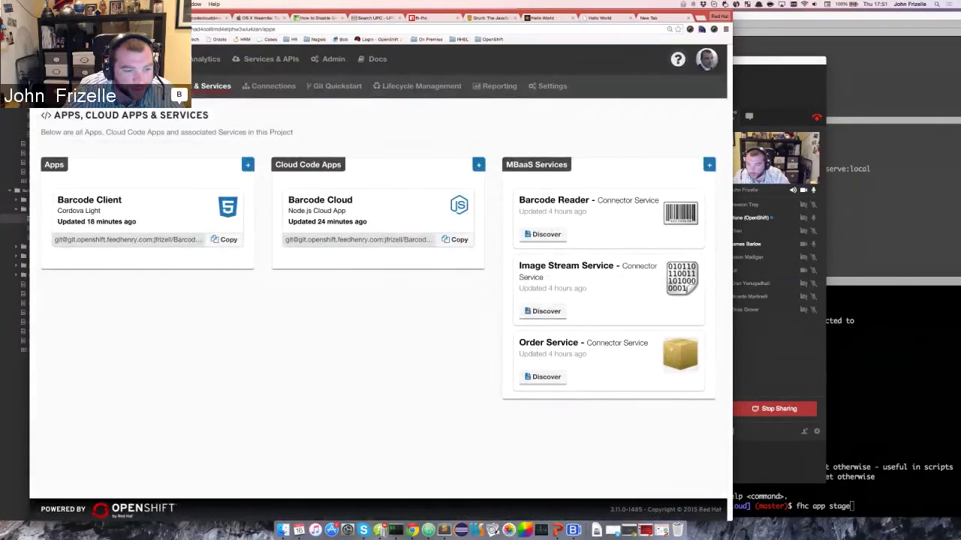
pyautogui.click(78, 239)
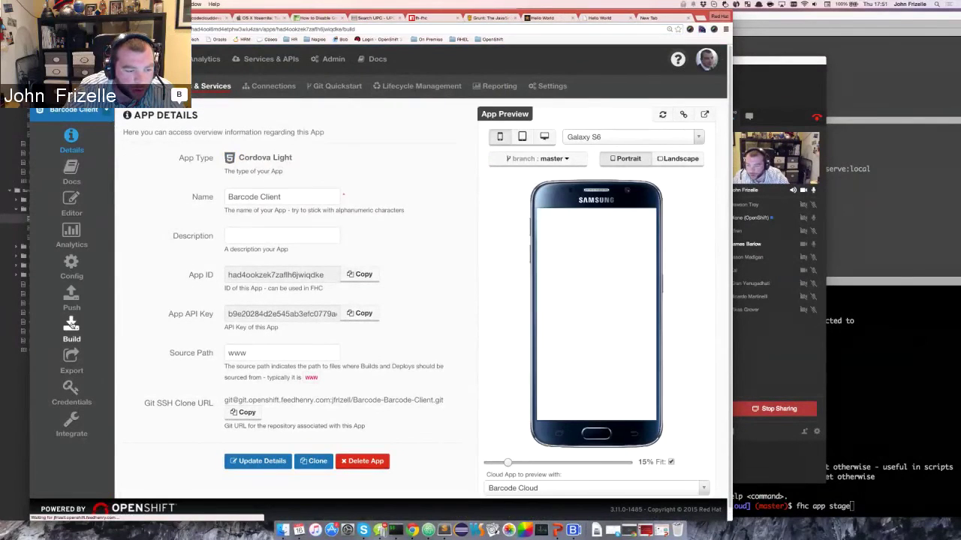
pyautogui.click(72, 329)
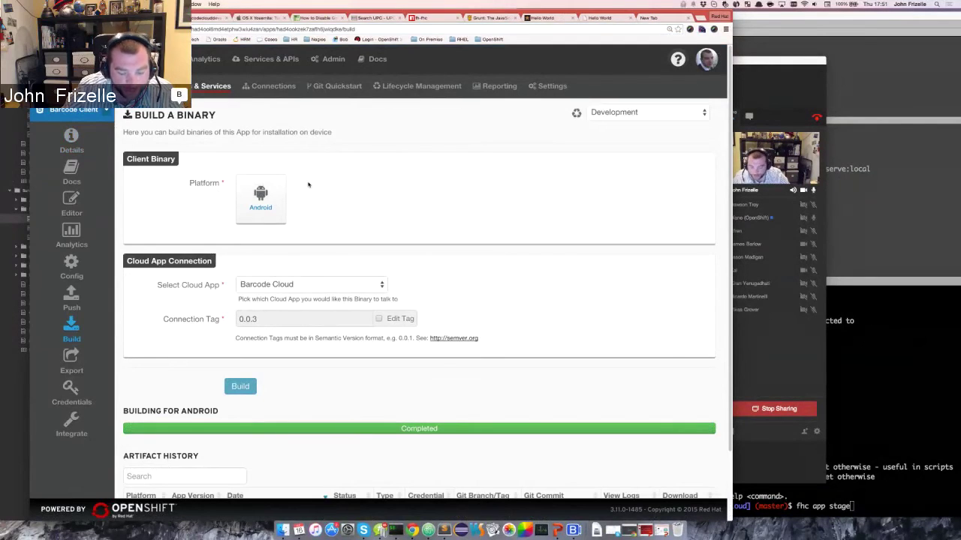
# Load the other App Studio site in a new browser tab, enlarge the page and open its project list.
pyautogui.press('super+t')
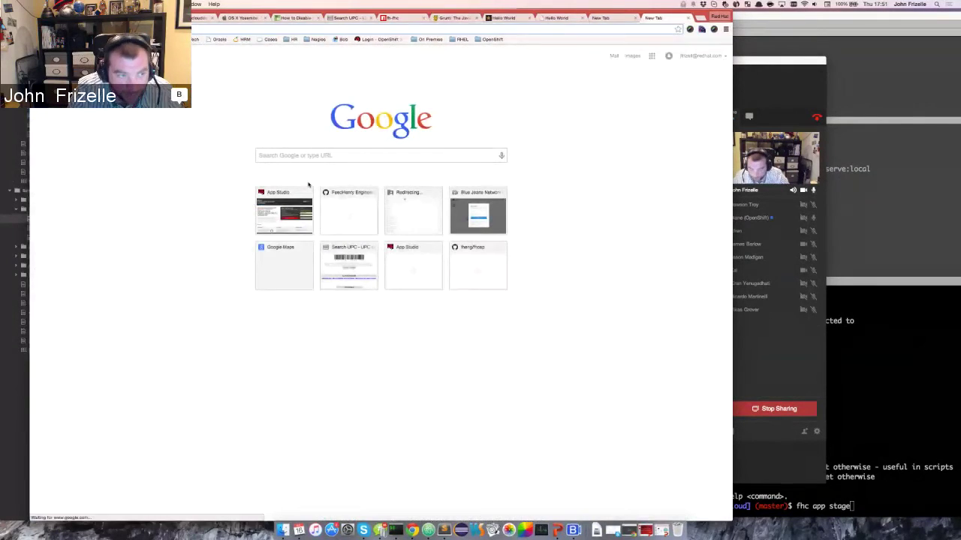
pyautogui.write('j')
pyautogui.press('Return')
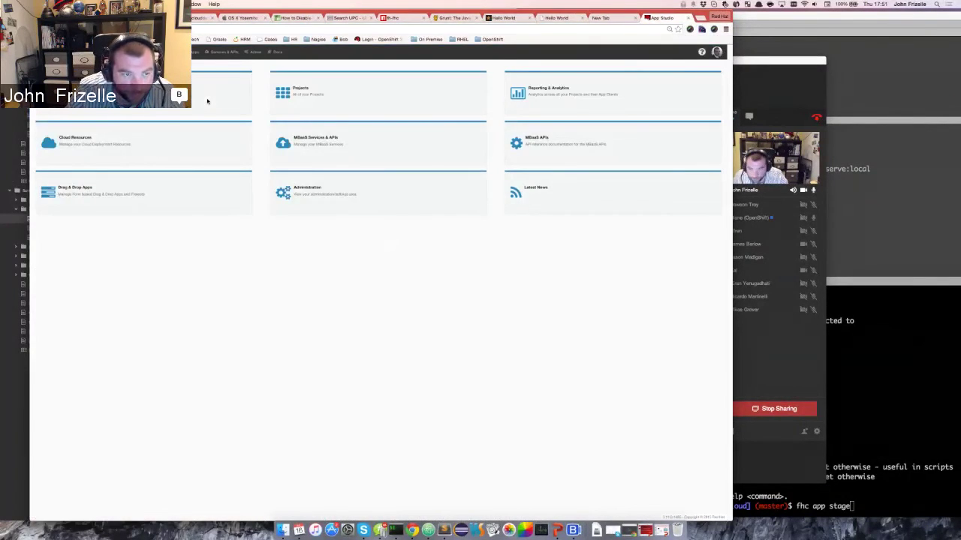
pyautogui.press('super+equal')
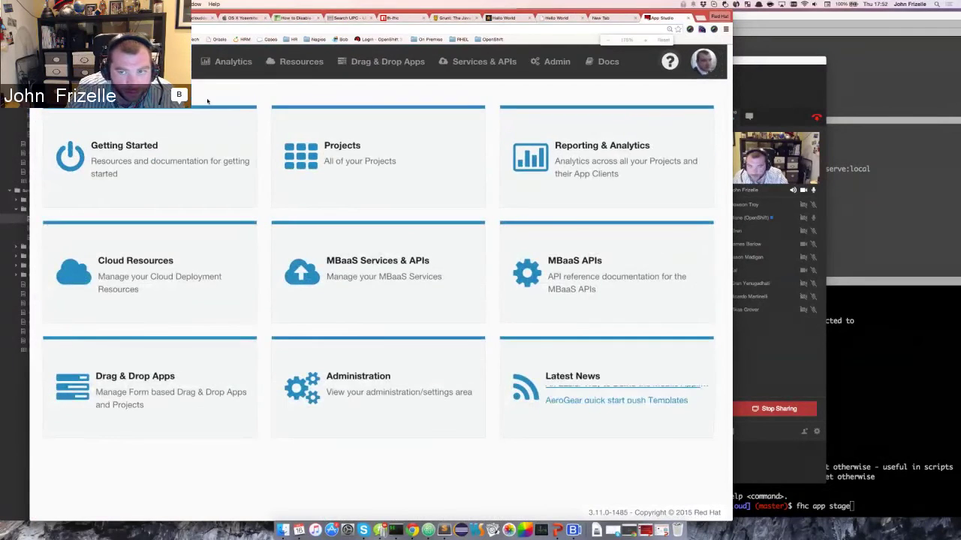
pyautogui.click(435, 161)
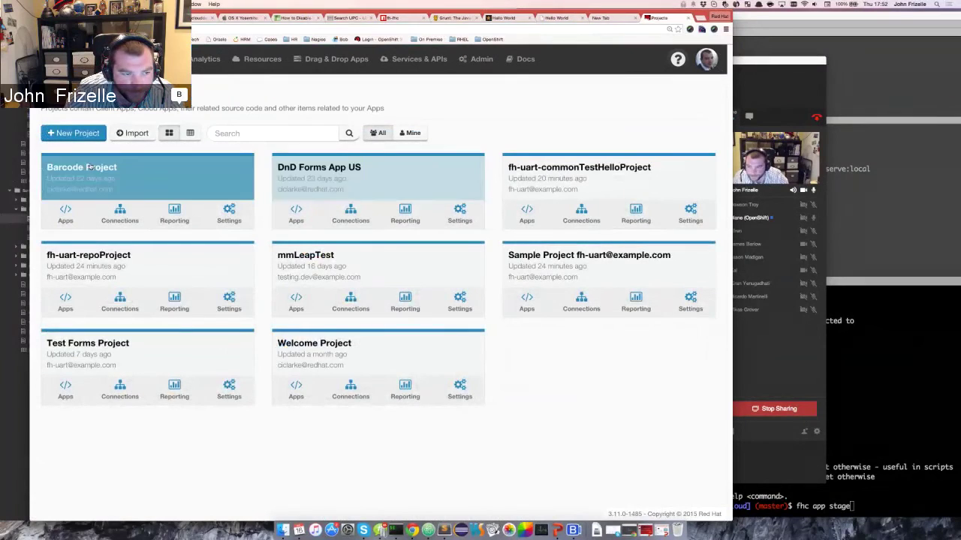
# Open the Barcode Client app in Barcode Project, go to its binary build page and choose the iOS Universal platform.
pyautogui.click(143, 180)
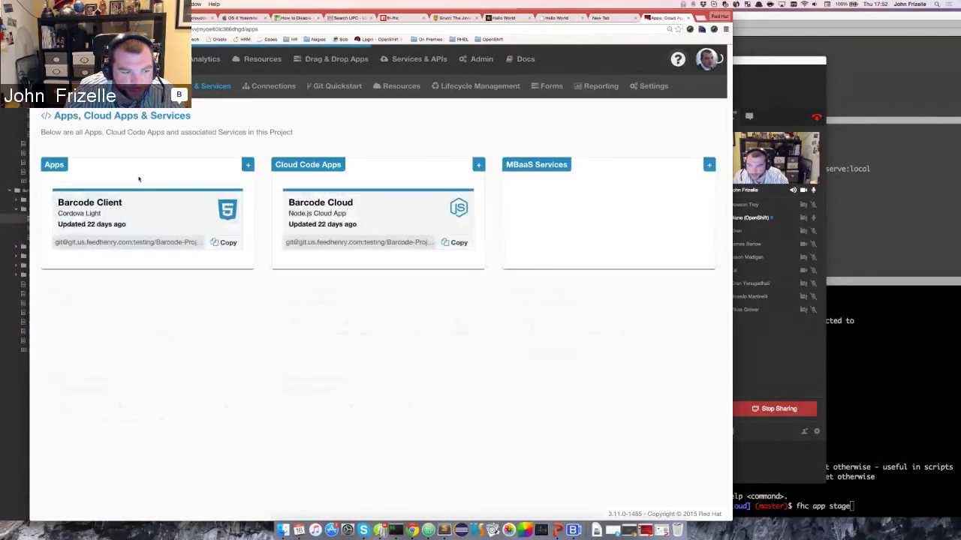
pyautogui.click(144, 203)
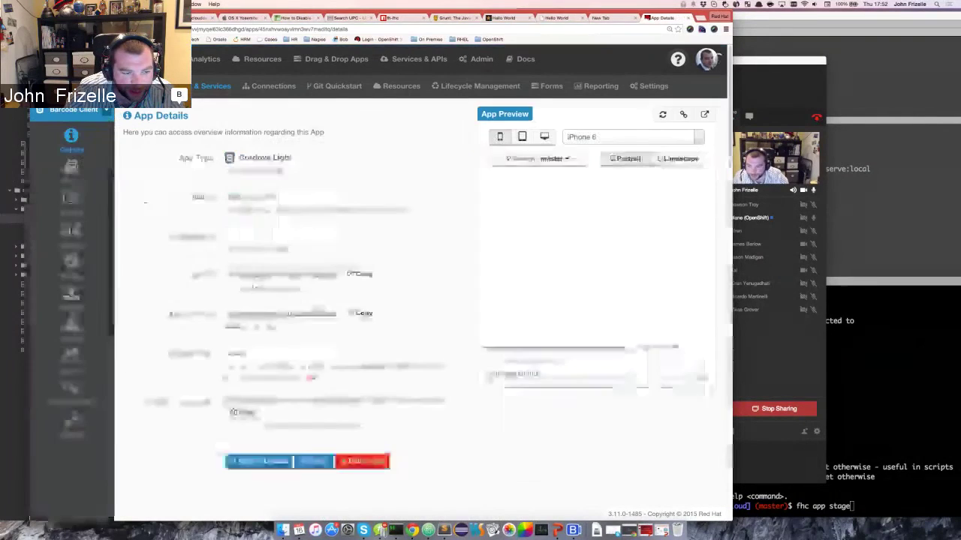
pyautogui.click(73, 334)
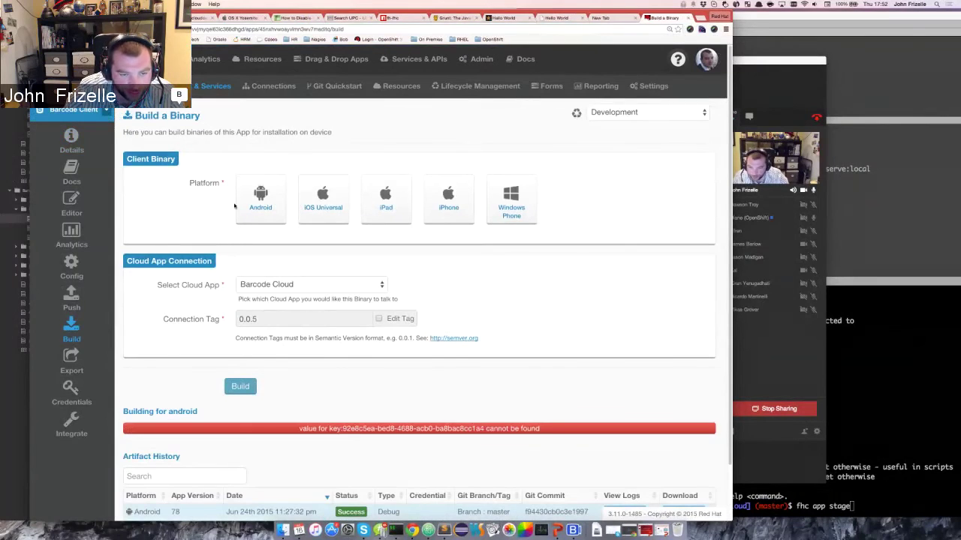
pyautogui.click(314, 209)
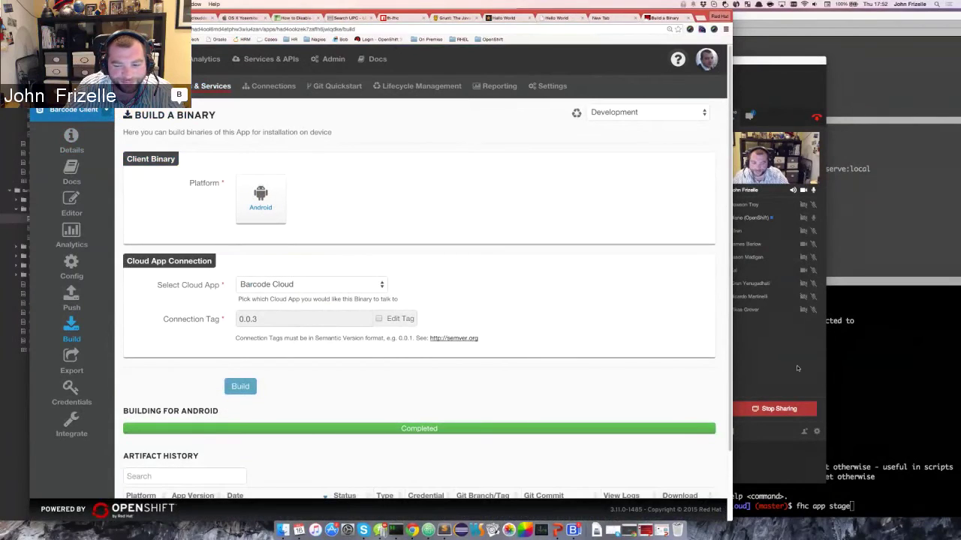
# Switch to the Blue Jeans meeting and stop sharing the screen.
pyautogui.click(797, 368)
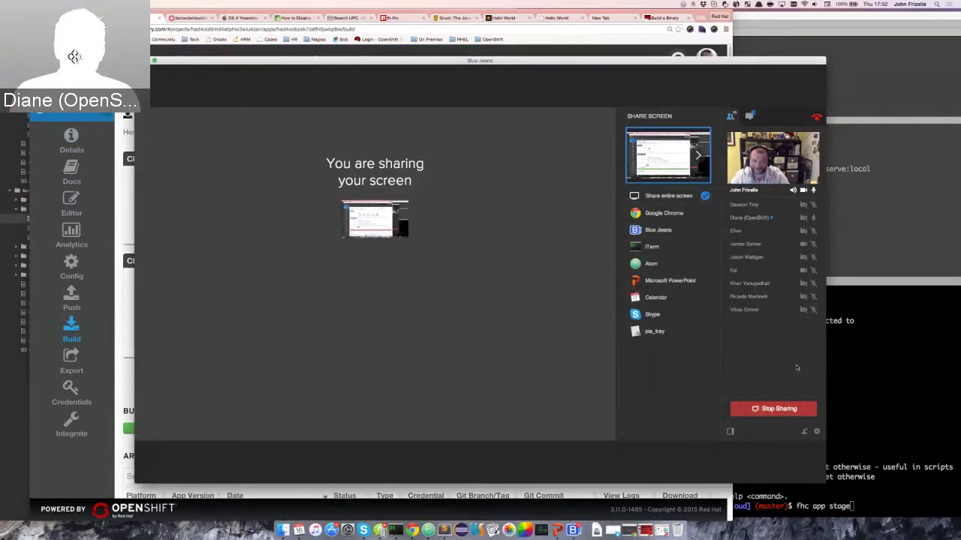
pyautogui.click(786, 410)
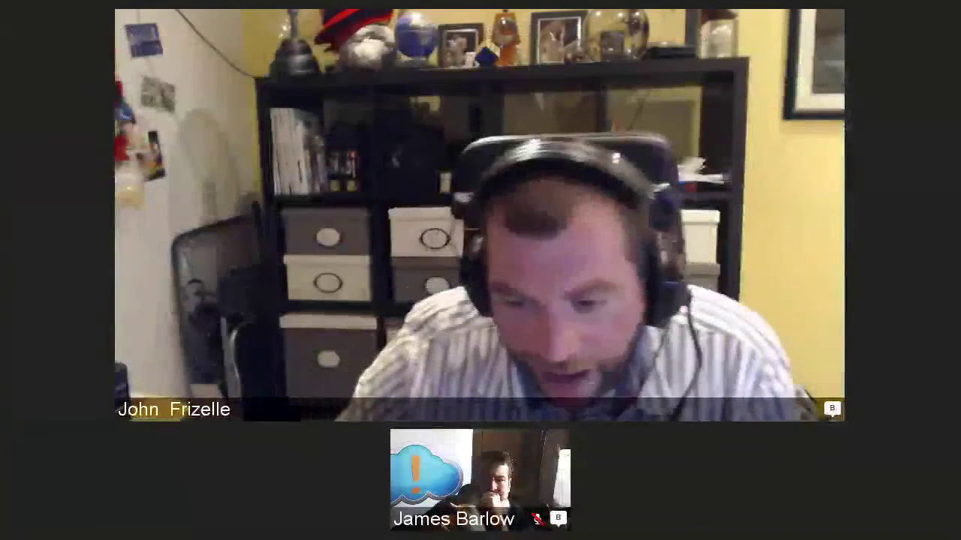